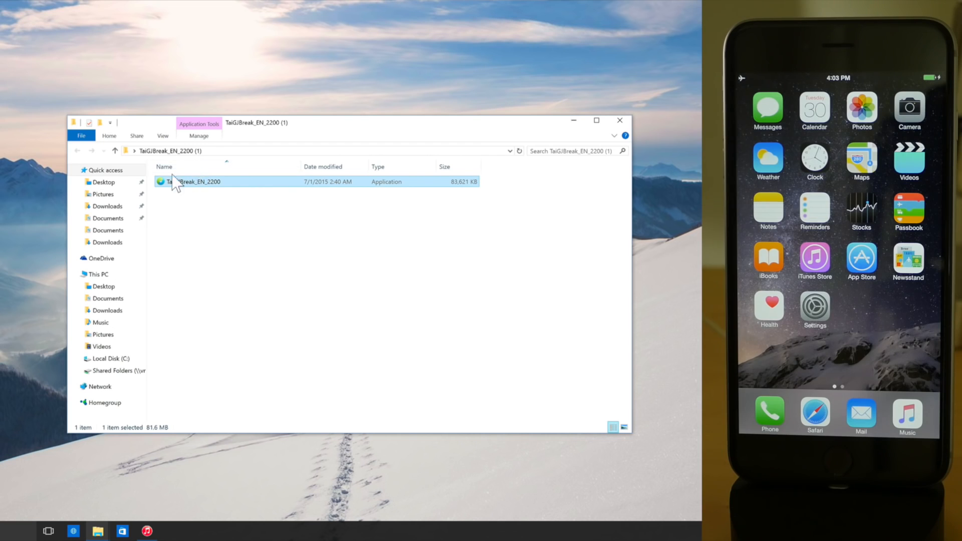
- Check the connected iPhone in iTunes, then minimize iTunes to return to the TaiGJBreak folder
left_click(147, 532)
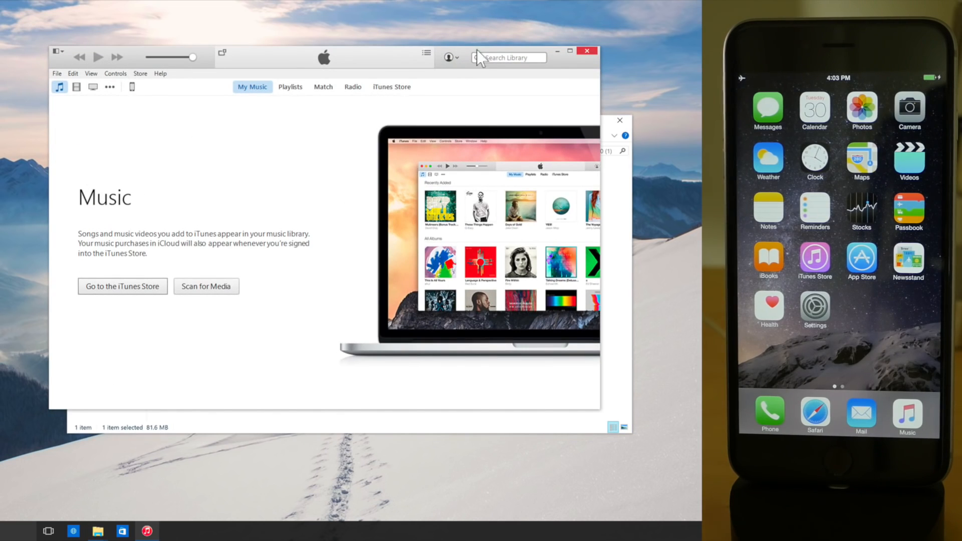
left_click(556, 51)
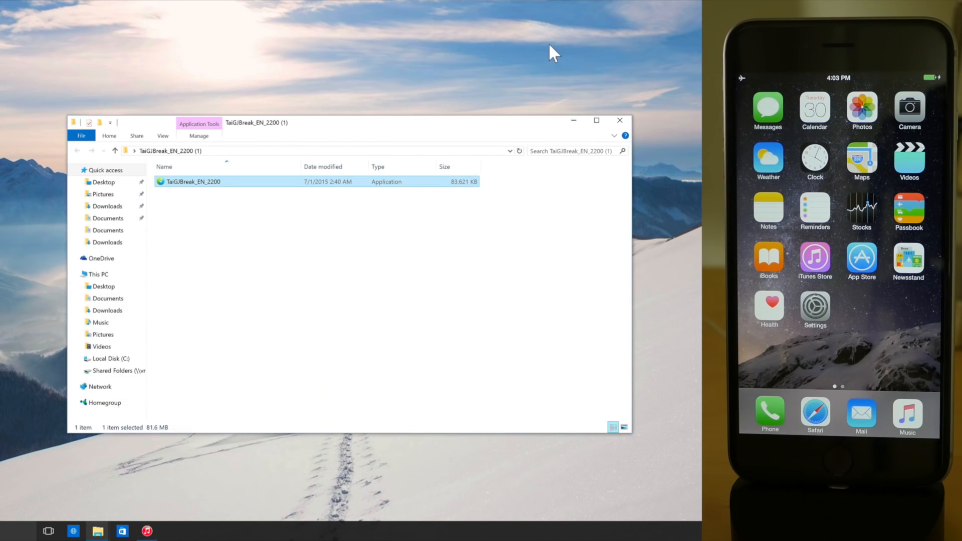
- Launch the TaiGJBreak_EN_2200 application and hide File Explorer behind it
double_click(222, 181)
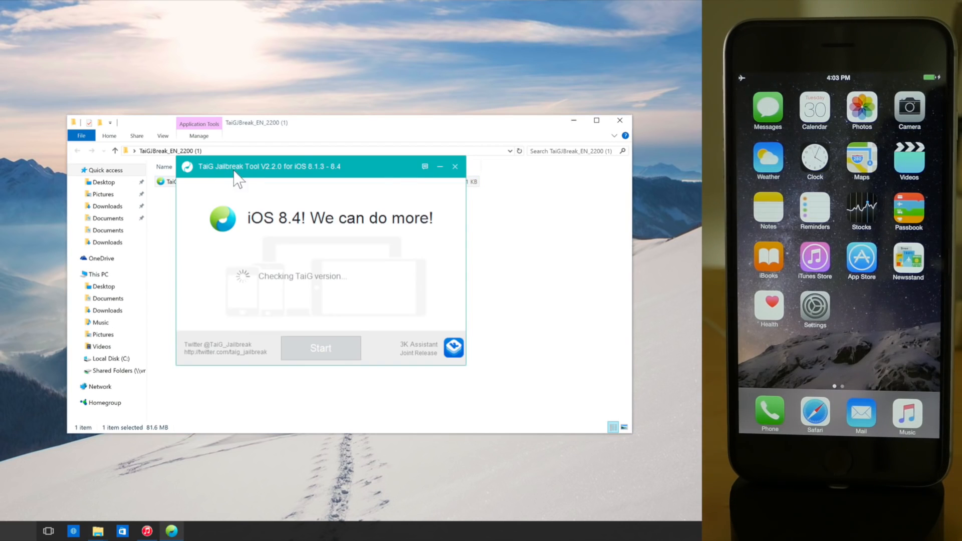
left_click(573, 120)
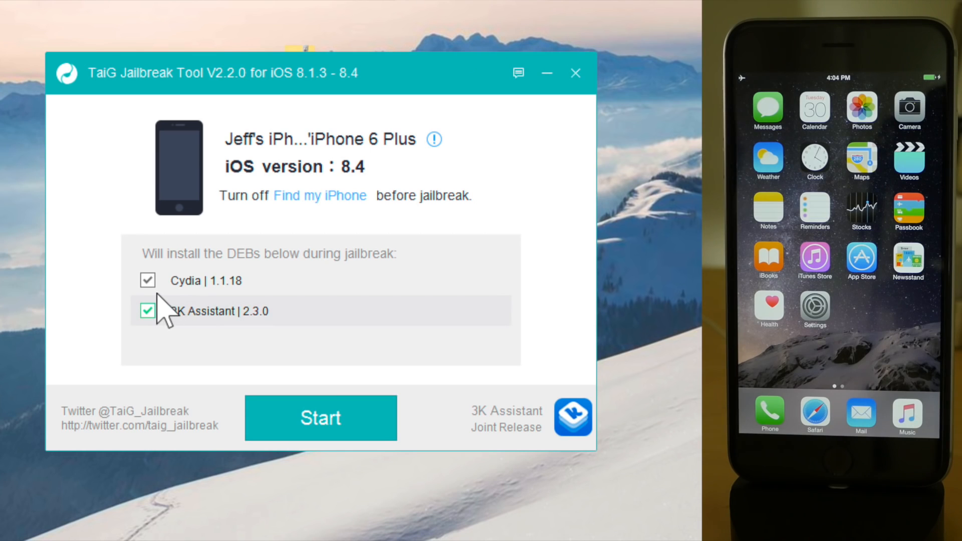
- Decline the 3K Assistant install and start jailbreaking the iPhone on iOS 8.4
left_click(147, 311)
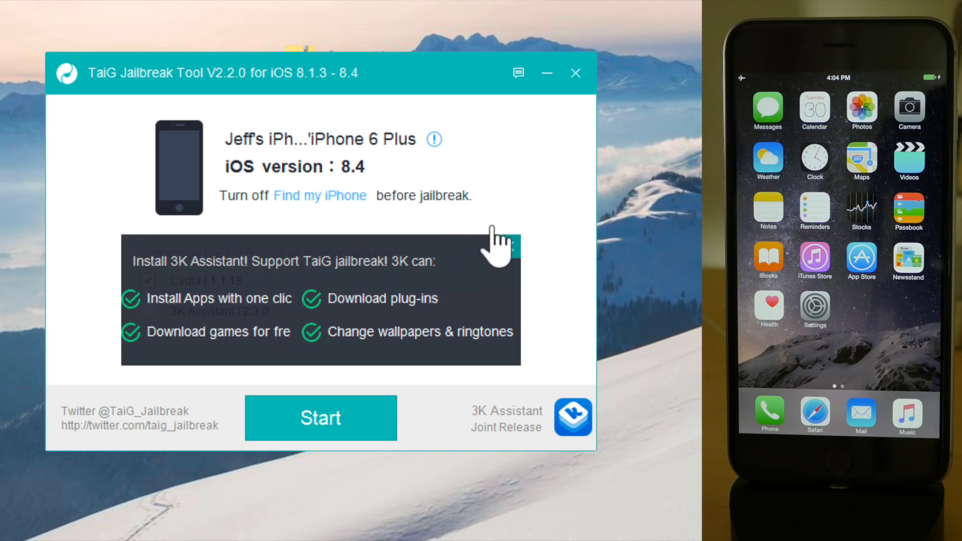
left_click(508, 246)
left_click(388, 410)
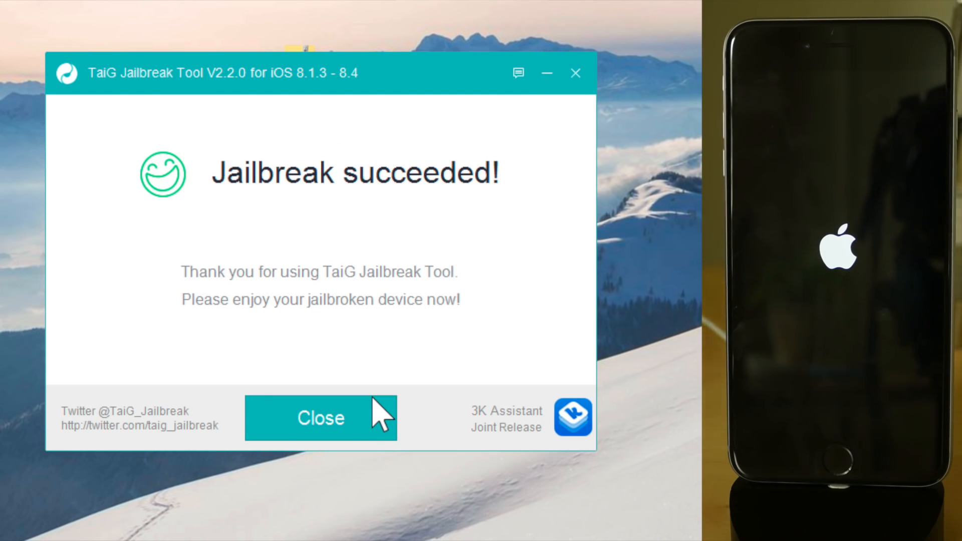
- Close the TaiG tool after 'Jailbreak succeeded!' while the iPhone reboots
left_click(376, 415)
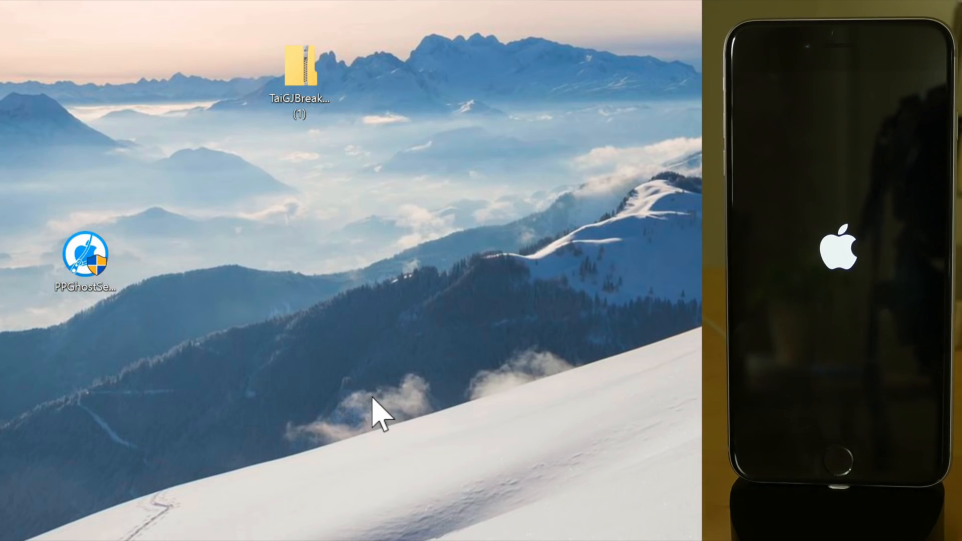